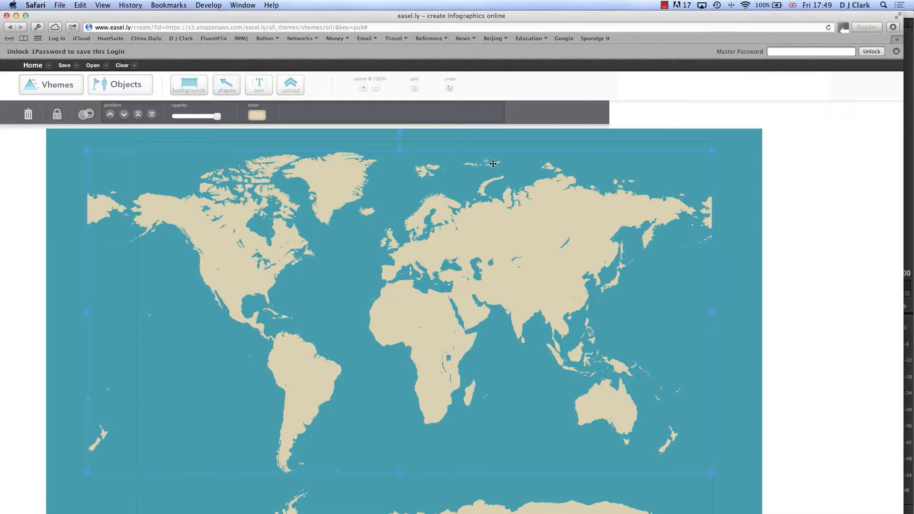
Open the objects library and view its food category
left_click(126, 84)
left_click(127, 85)
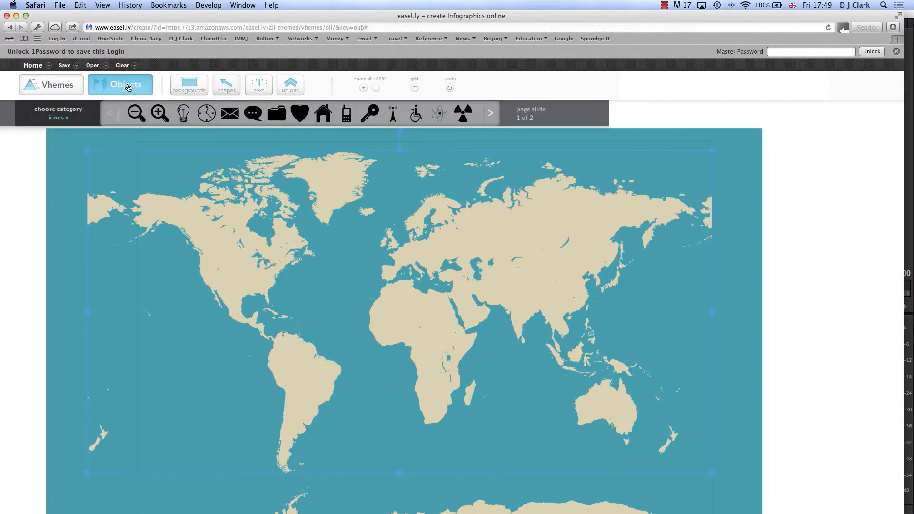
mouse_move(91, 123)
left_click(59, 155)
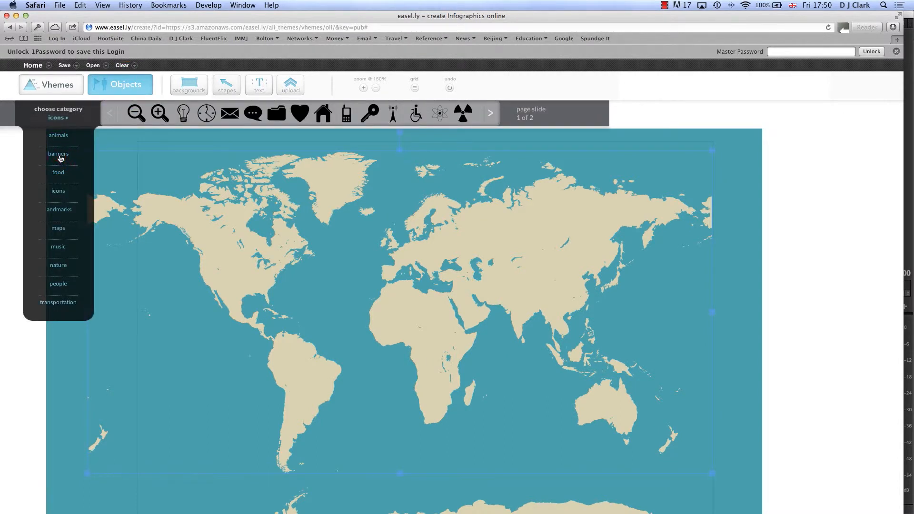
mouse_move(52, 136)
left_click(57, 172)
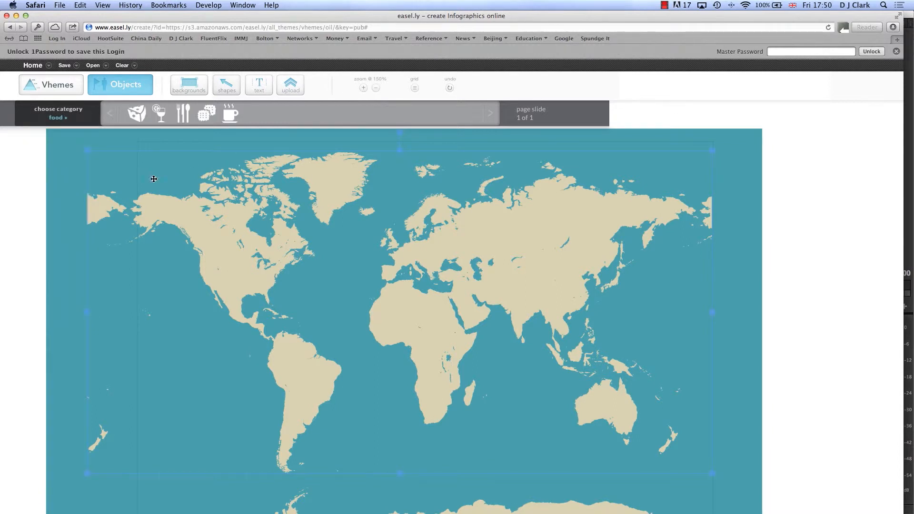
Switch the object library to the icons category
left_click(20, 112)
left_click(20, 114)
left_click(20, 114)
left_click(21, 115)
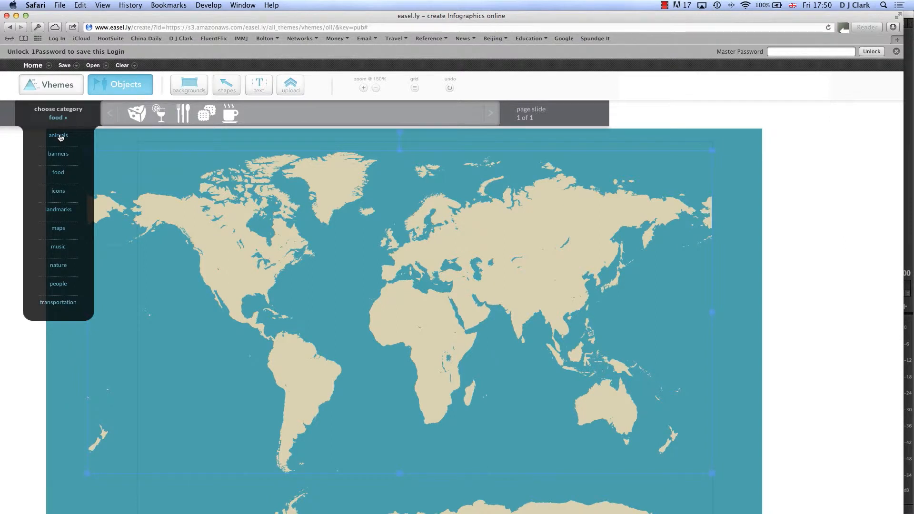
left_click(58, 191)
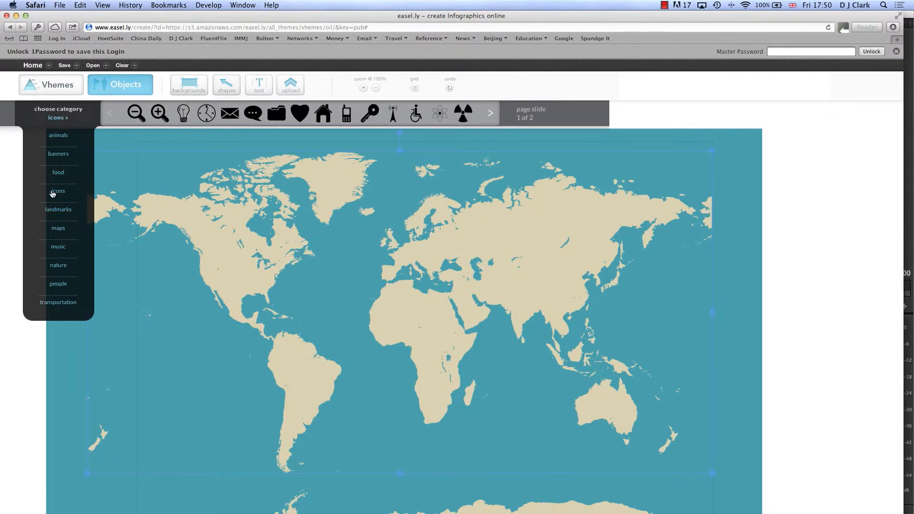
left_click(461, 115)
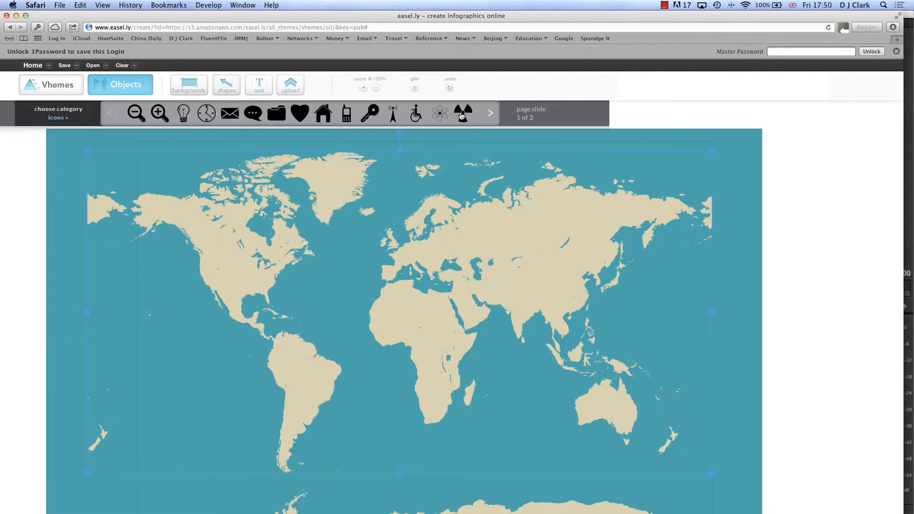
Place a radiation symbol over Siberia on the world map and shrink it to about half its size
mouse_move(72, 135)
left_click(462, 113)
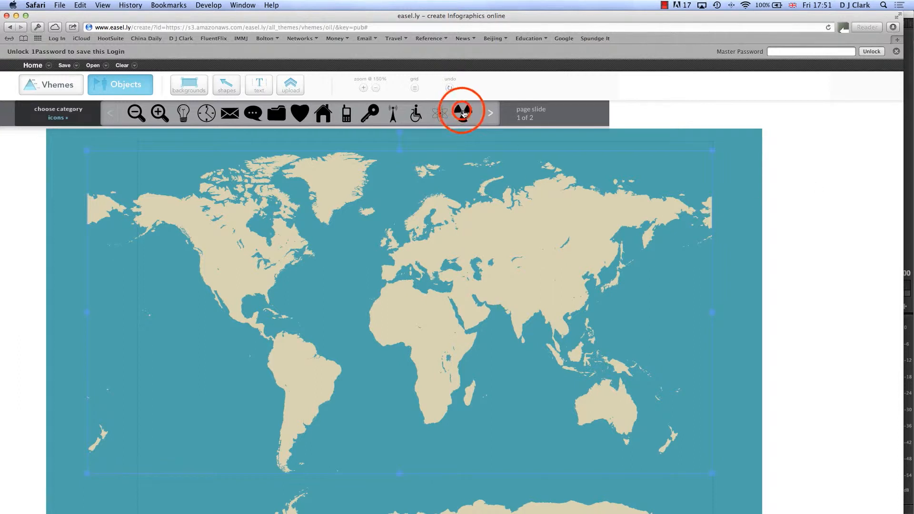
left_click_drag(463, 113, 571, 208)
left_click(571, 211)
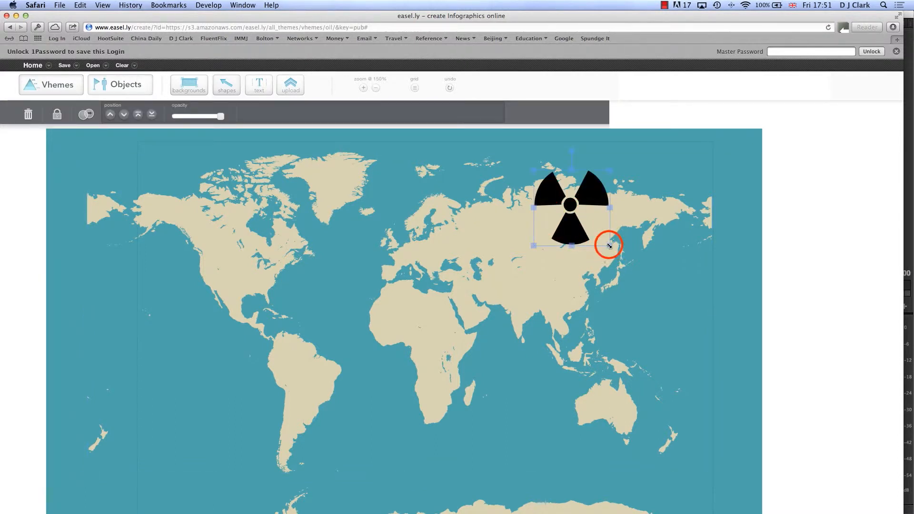
left_click_drag(609, 245, 590, 227)
left_click(829, 258)
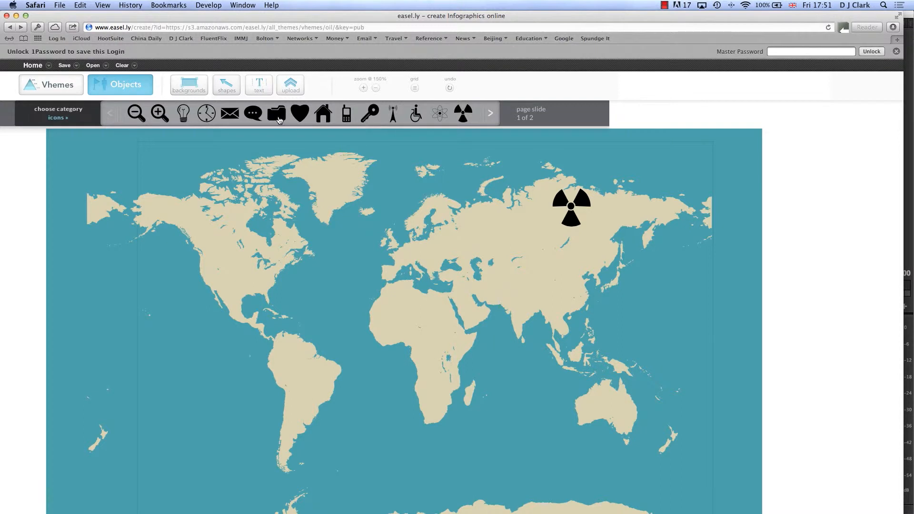
Add a radiation symbol over western Canada and scale it down to a bit over a third of its size
left_click_drag(463, 112, 215, 229)
left_click(212, 253)
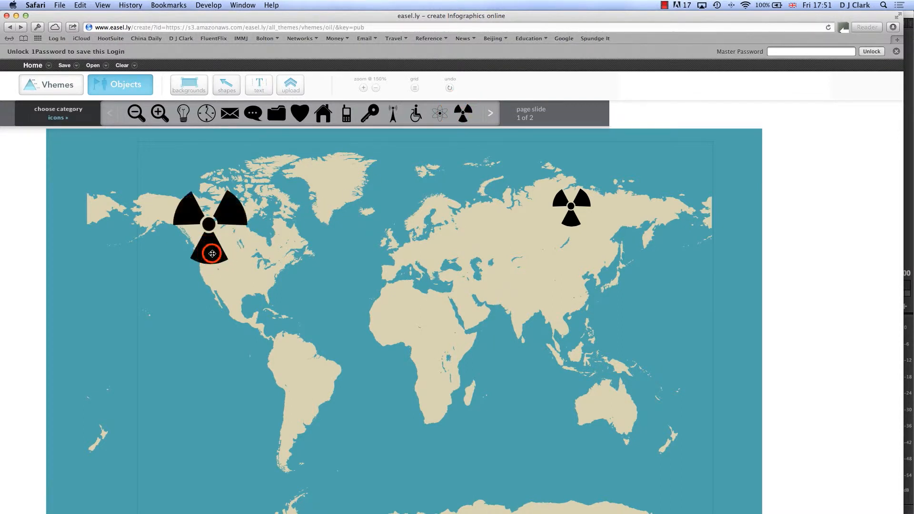
left_click_drag(249, 265, 224, 241)
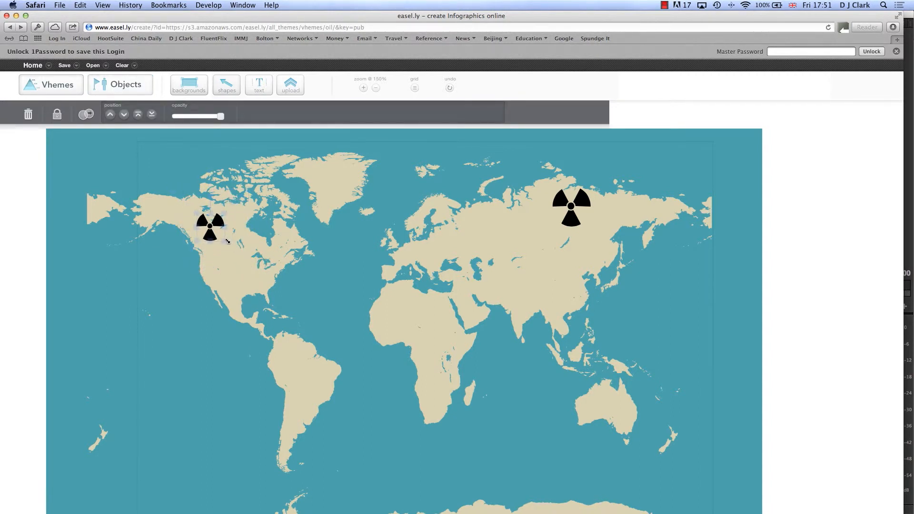
left_click(821, 293)
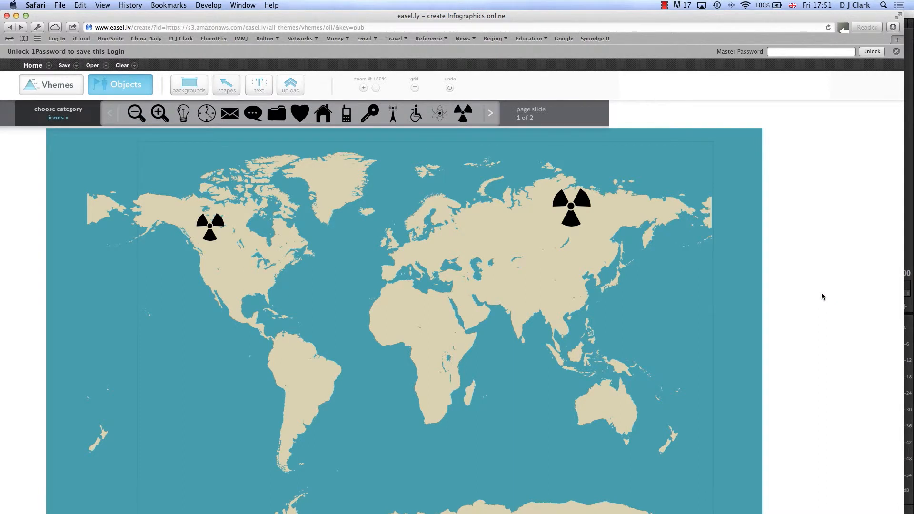
Add a radiation symbol over the central United States and shrink it to slightly less than half its size
left_click_drag(462, 113, 234, 258)
left_click(246, 253)
left_click_drag(271, 297, 254, 273)
left_click(785, 314)
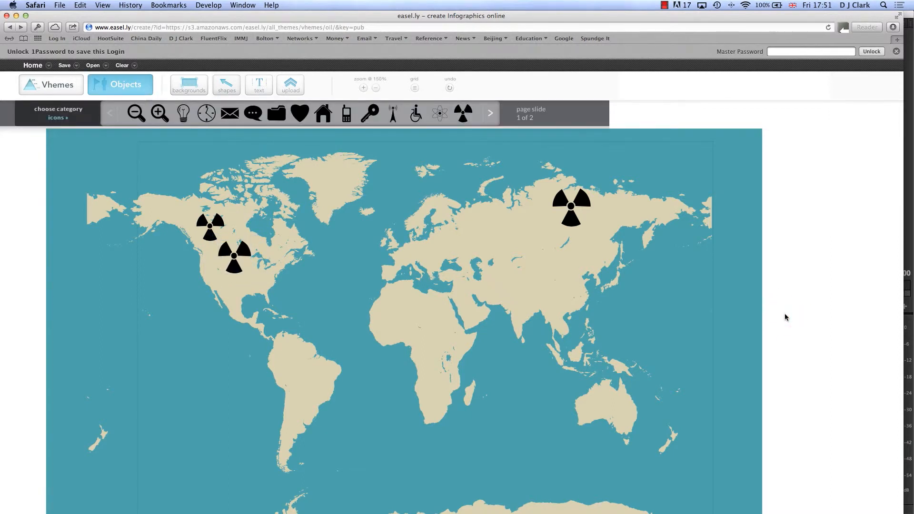
Add a radiation symbol over the southeastern United States, shrink it to about a fifth of its size and deselect it
left_click_drag(463, 113, 296, 276)
left_click(254, 281)
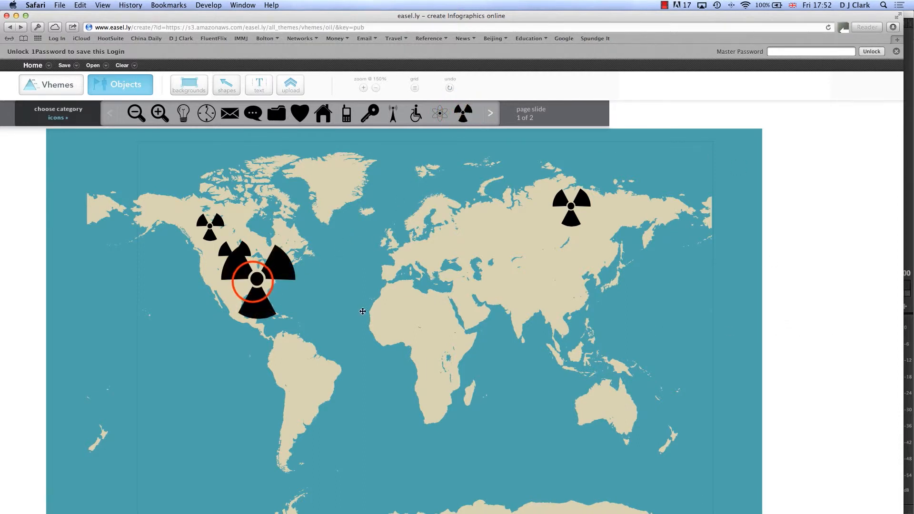
left_click_drag(299, 242, 268, 273)
left_click(799, 324)
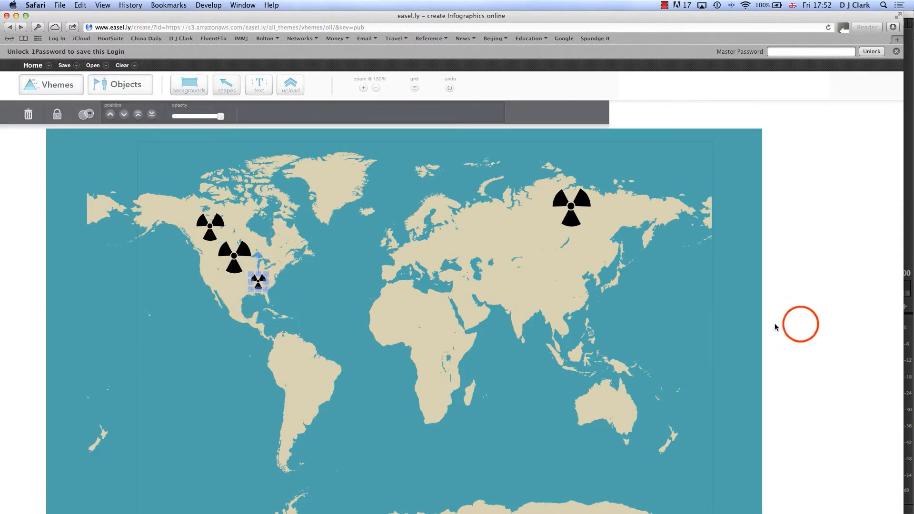
left_click(801, 326)
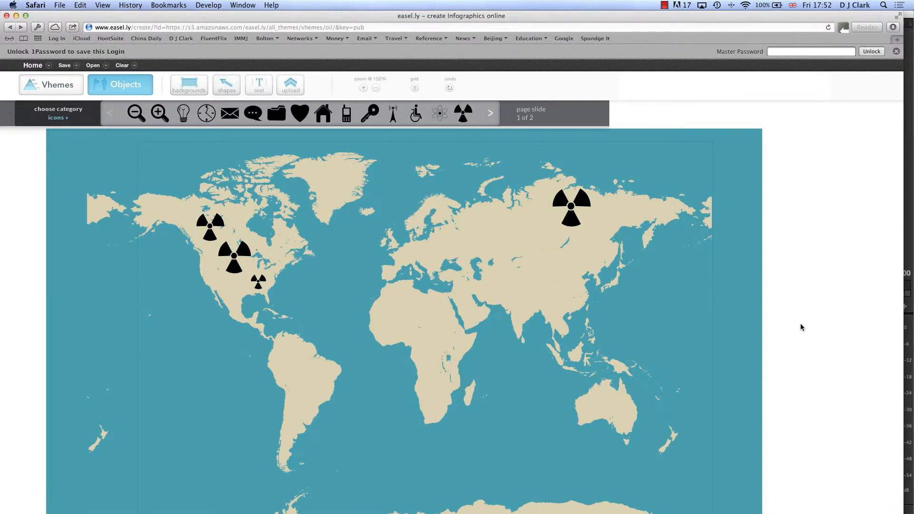
Place a full-size radiation symbol over western Europe and leave it unselected
left_click(462, 113)
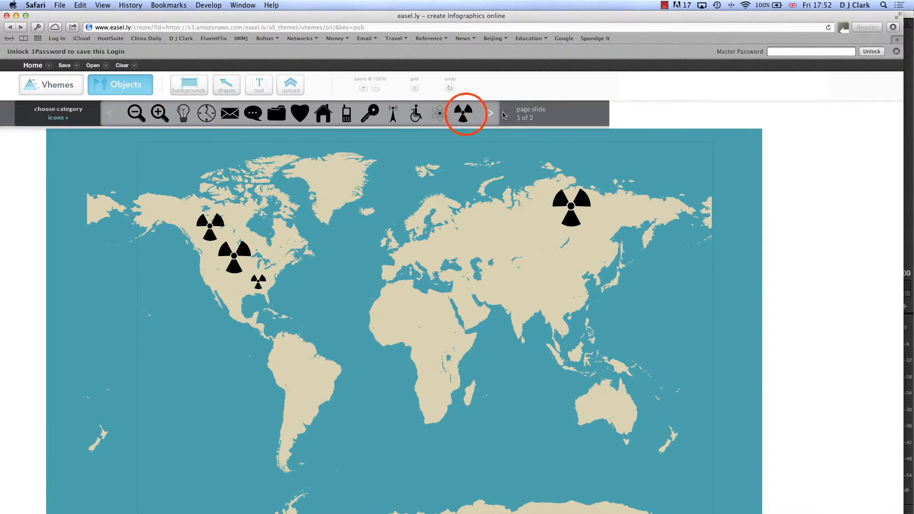
left_click(465, 112)
left_click_drag(464, 112, 404, 240)
left_click(829, 328)
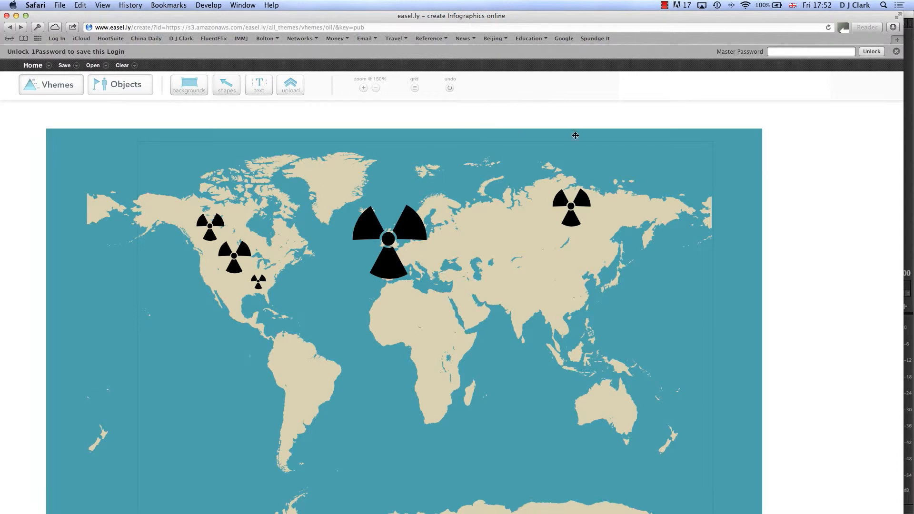
left_click(839, 238)
Add a radiation symbol near the Persian Gulf and shrink it to about a third of its size
left_click(328, 114)
left_click(126, 84)
left_click(462, 112)
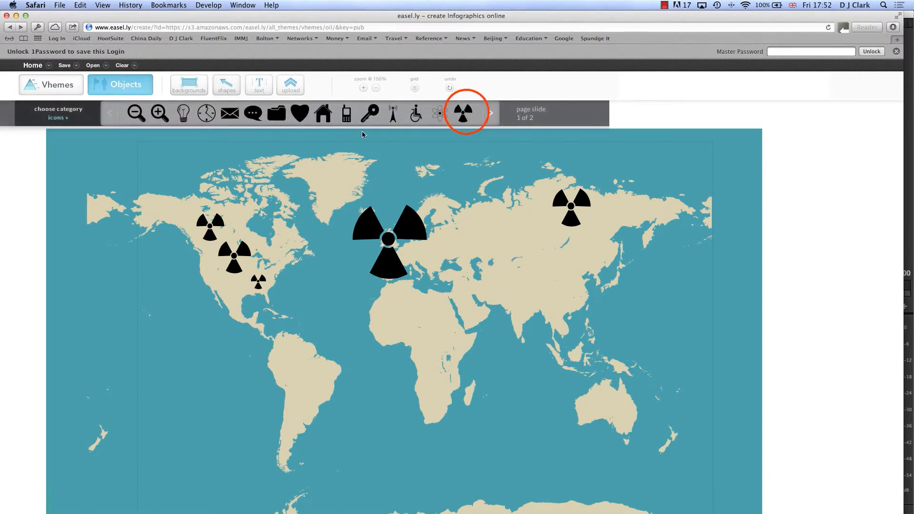
left_click_drag(471, 154, 496, 330)
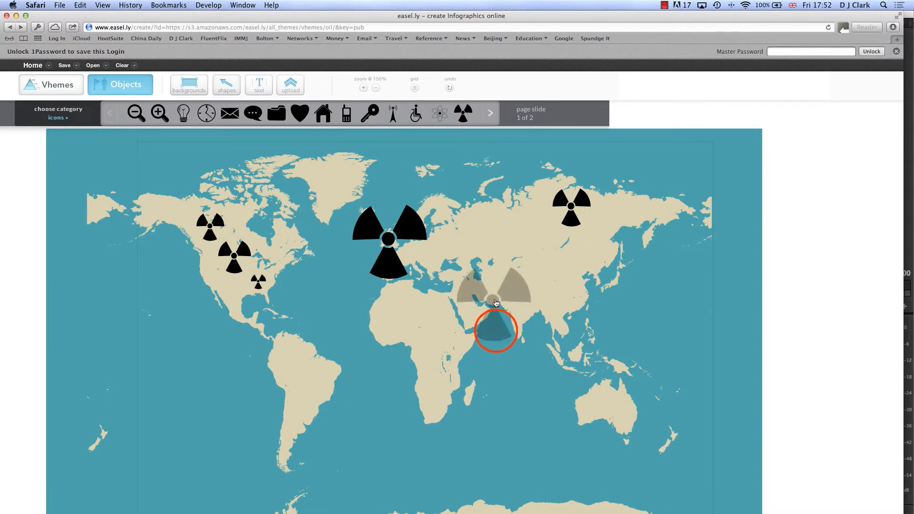
left_click(496, 330)
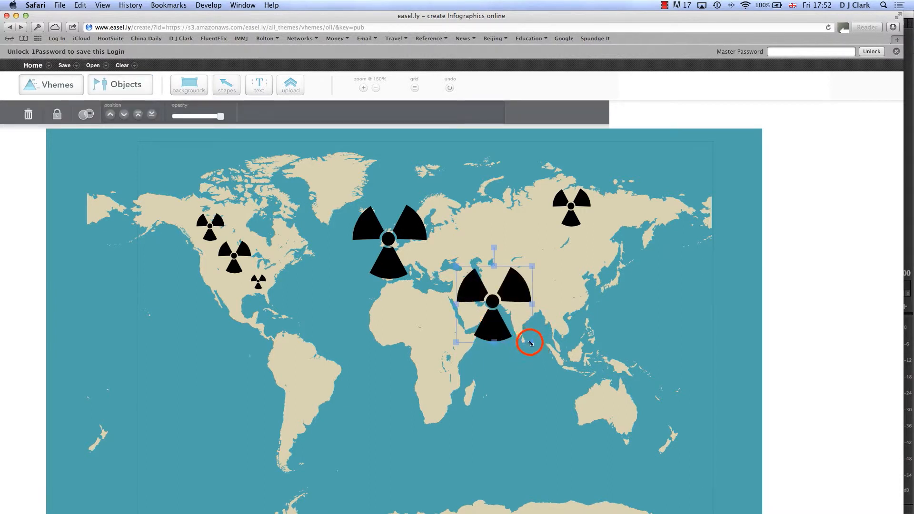
left_click_drag(531, 342, 509, 314)
left_click(529, 327)
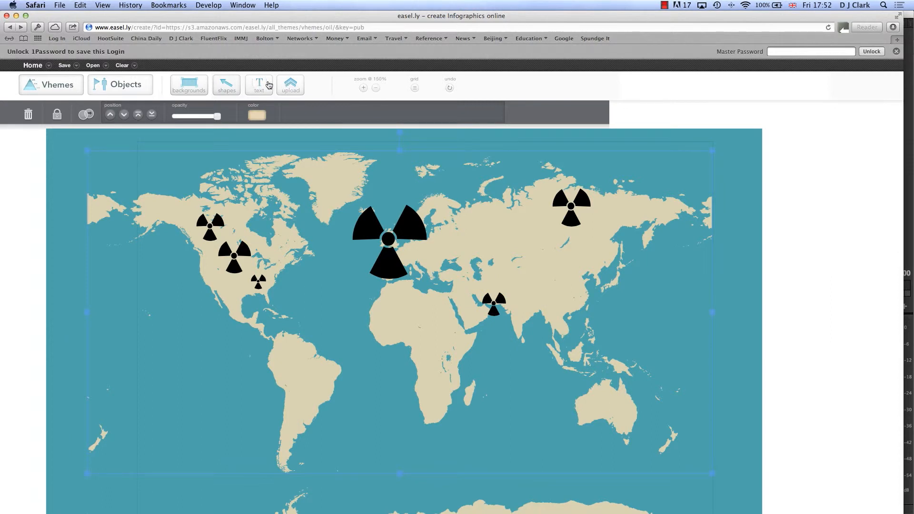
Place a full-size radiation symbol from the icons category over West Africa
left_click(227, 85)
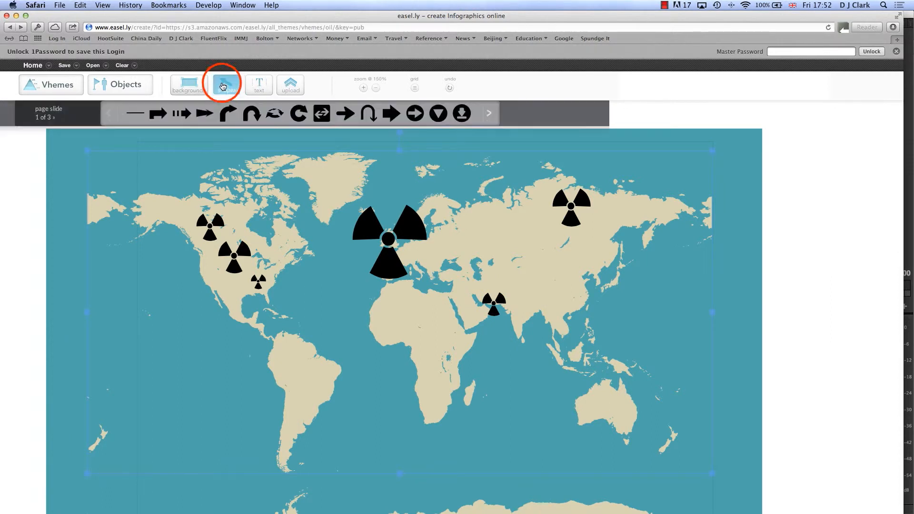
left_click(109, 87)
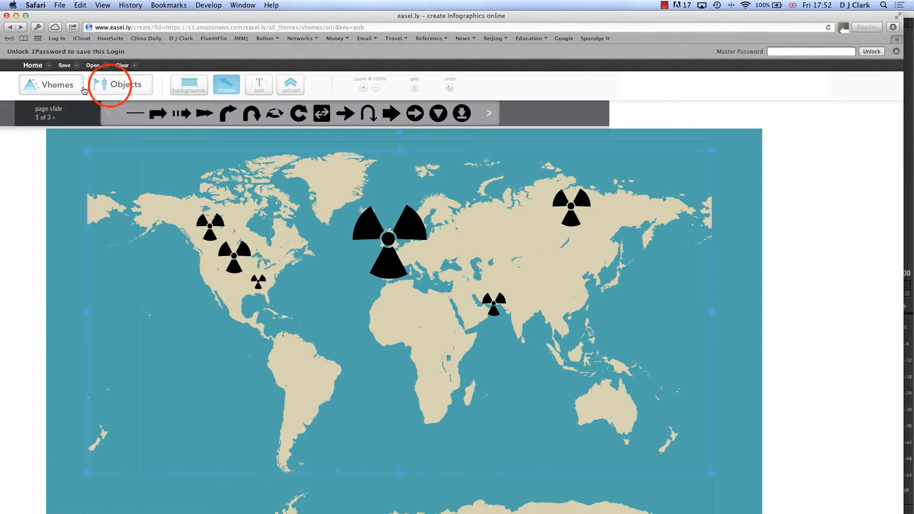
left_click_drag(462, 113, 399, 339)
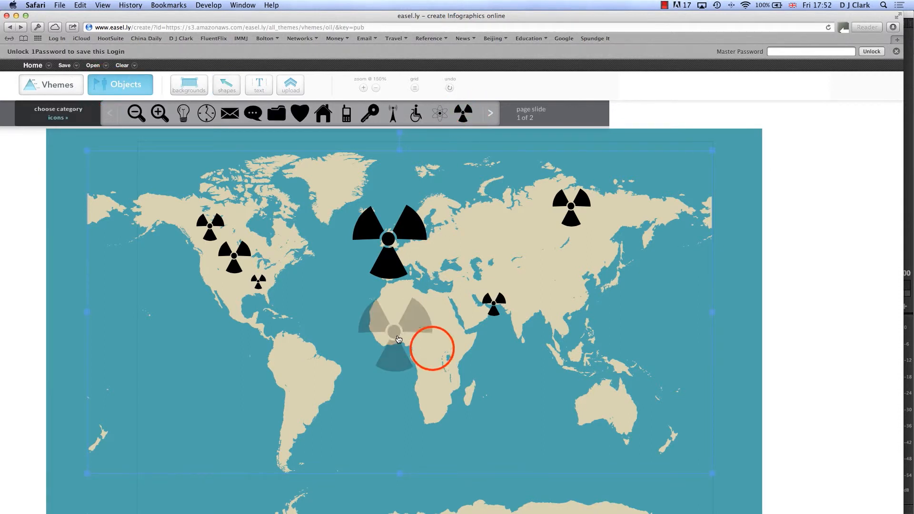
left_click(432, 348)
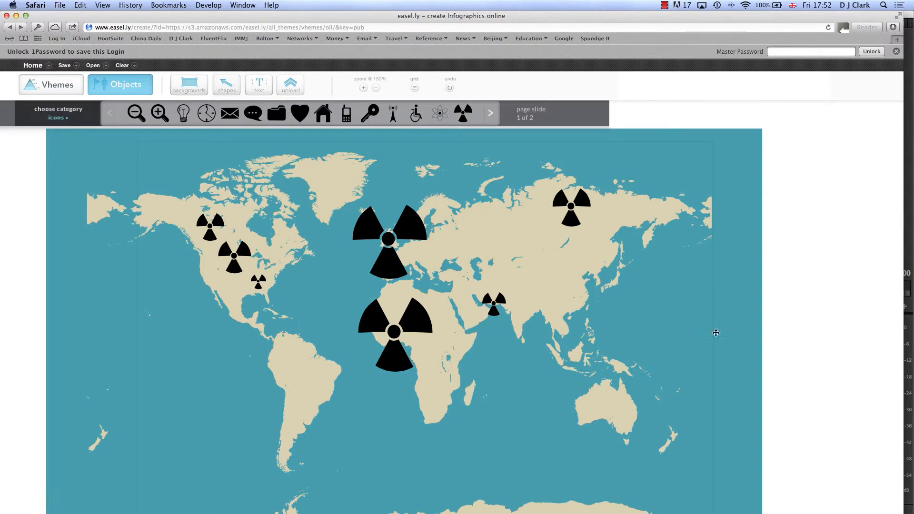
Preview the pink-and-blue female/male comparison template among the Vhemes and close the preview
left_click(66, 91)
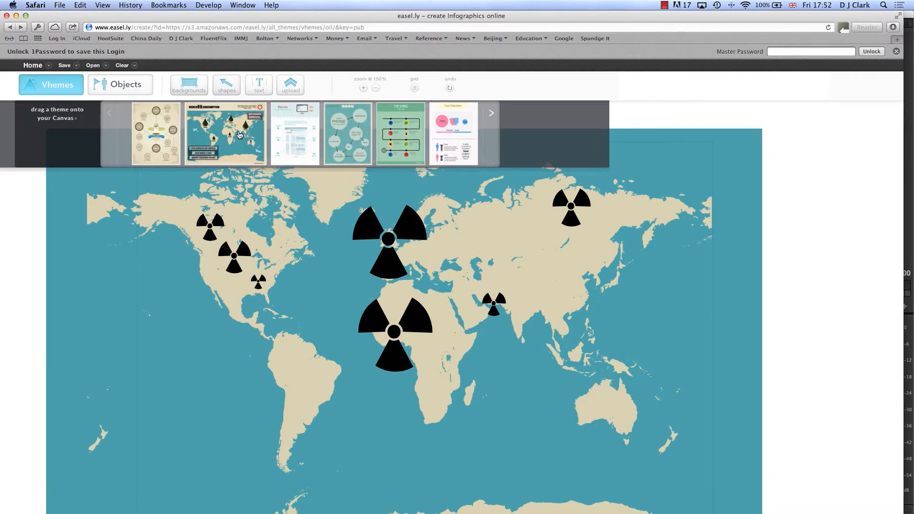
left_click(448, 137)
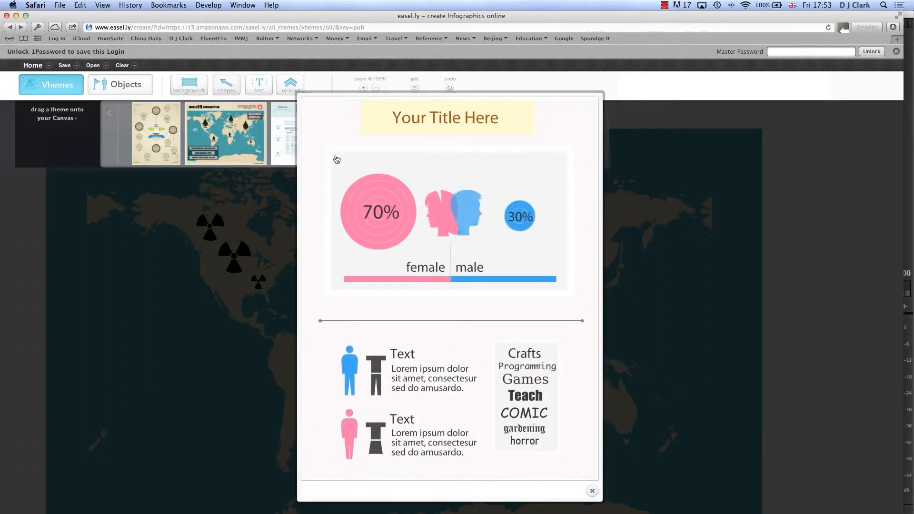
left_click(591, 490)
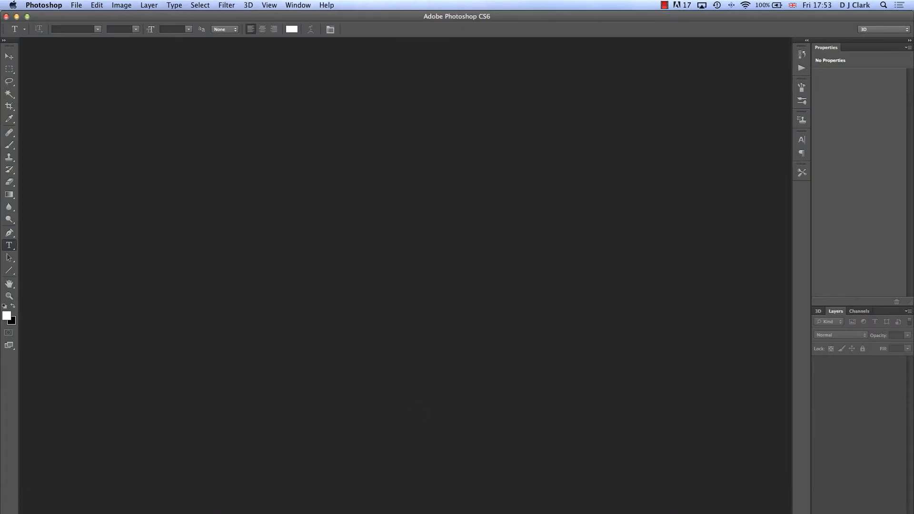
In Photoshop, open the seven Desktop screenshots from "Screen Shot 2013-03-22 at 17.51.07.png" through "Screen Shot 2013-03-22 at 17.52.48.png"
left_click(76, 5)
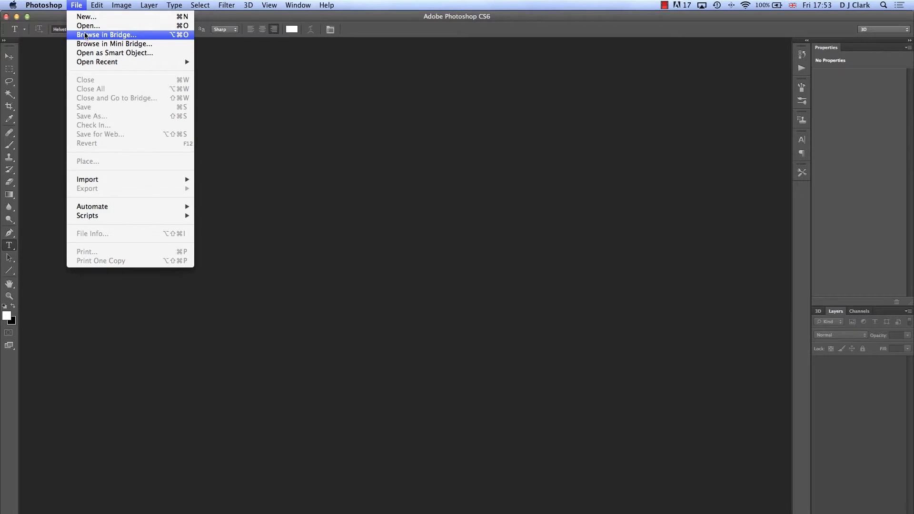
left_click(90, 26)
left_click(329, 183)
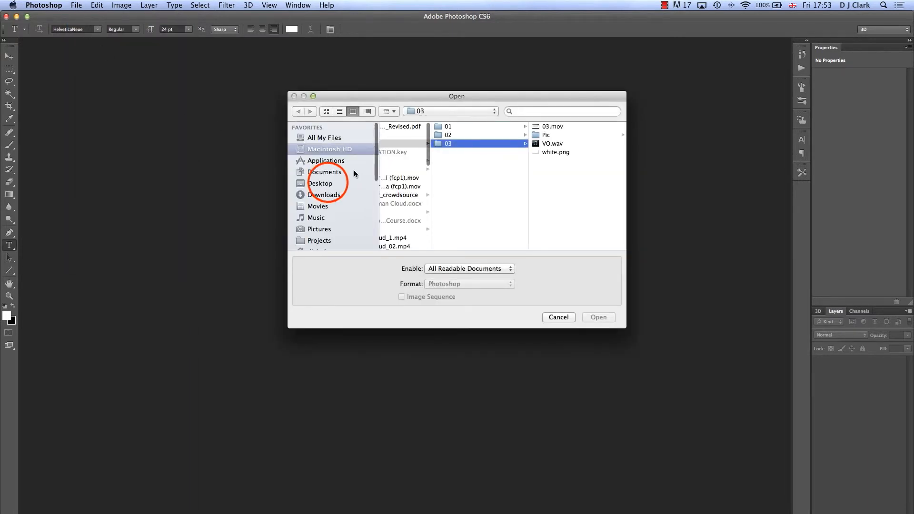
scroll(443, 215, "down", 10)
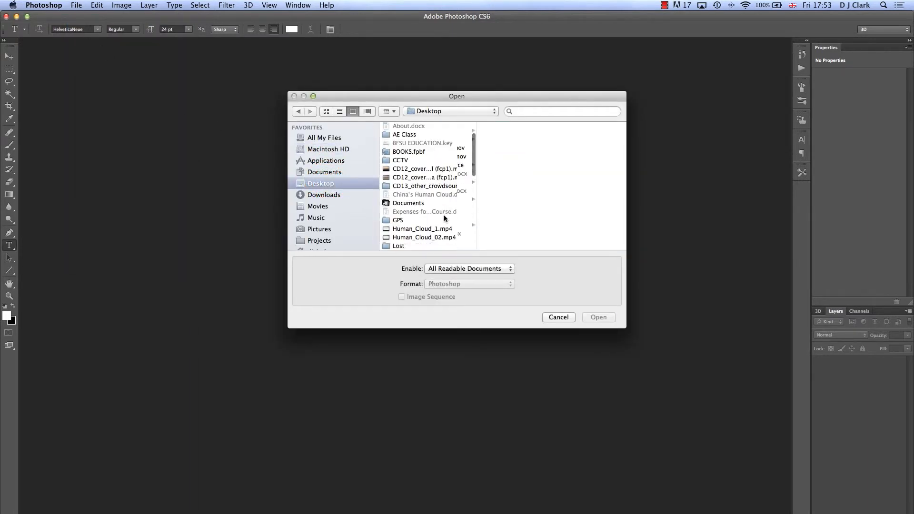
scroll(443, 218, "down", 4)
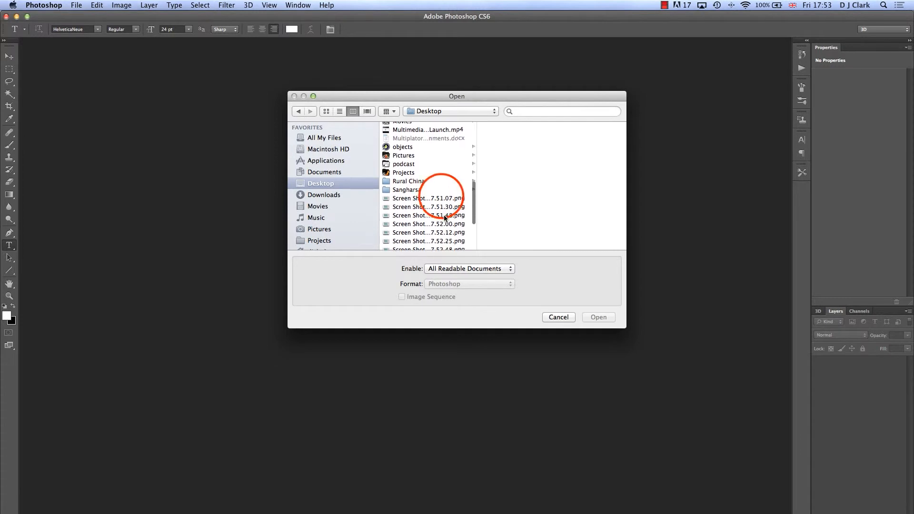
left_click(435, 190)
scroll(438, 207, "down", 5)
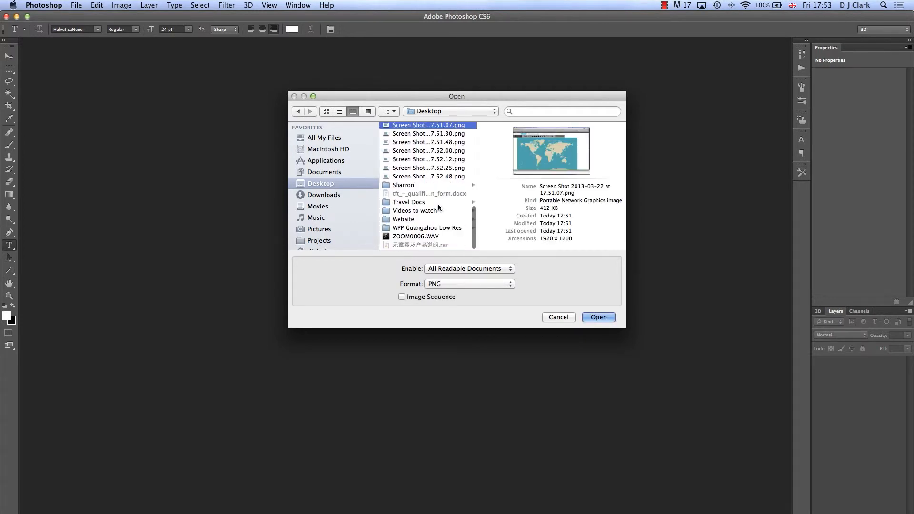
left_click(435, 177, "shift")
left_click(599, 317)
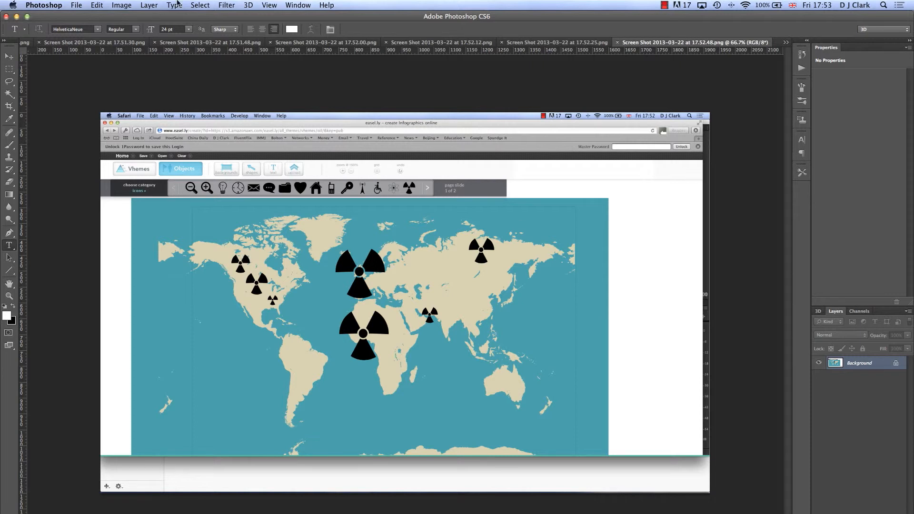
Show the Actions panel and clear all existing actions from it
left_click(302, 6)
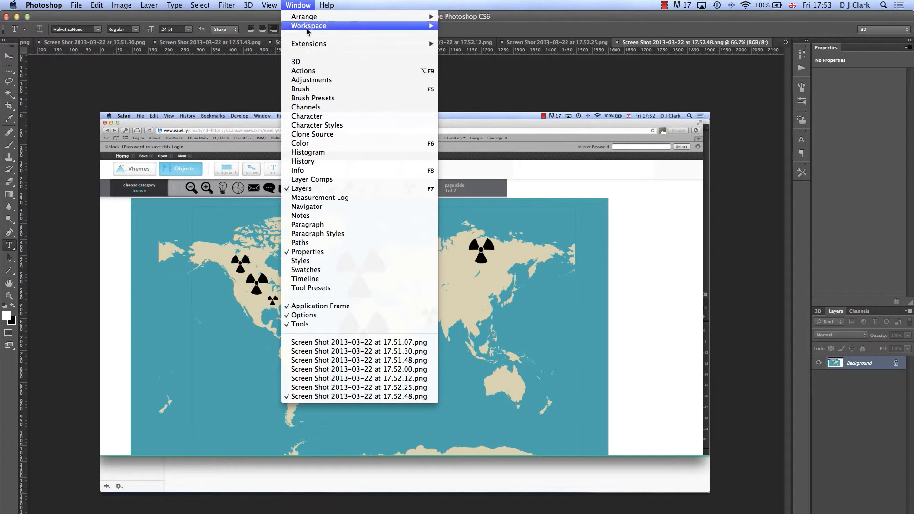
left_click(316, 72)
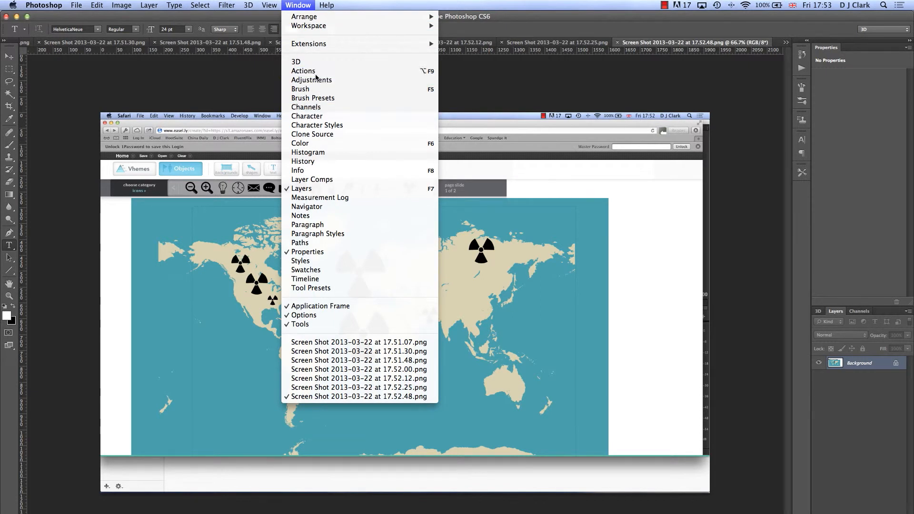
left_click(786, 48)
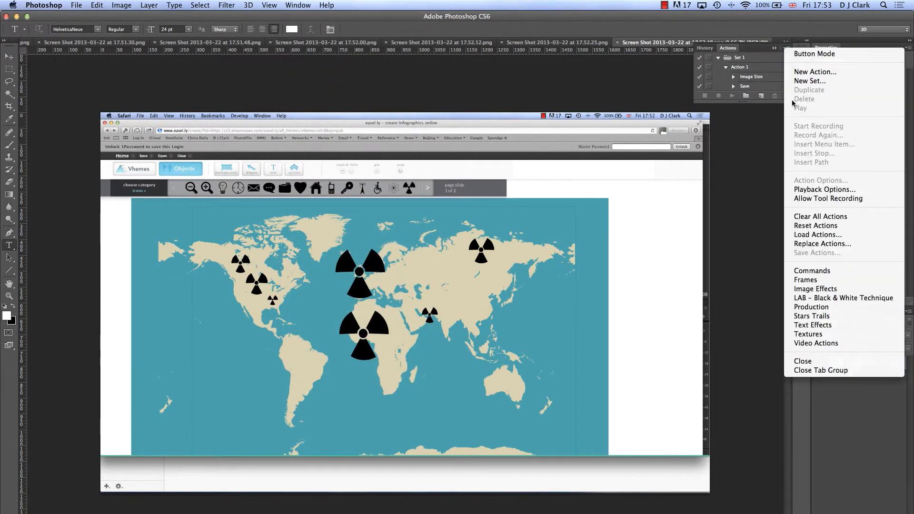
left_click(811, 217)
left_click(528, 190)
Create a new action with the default name Action 1 and start recording it
left_click(784, 47)
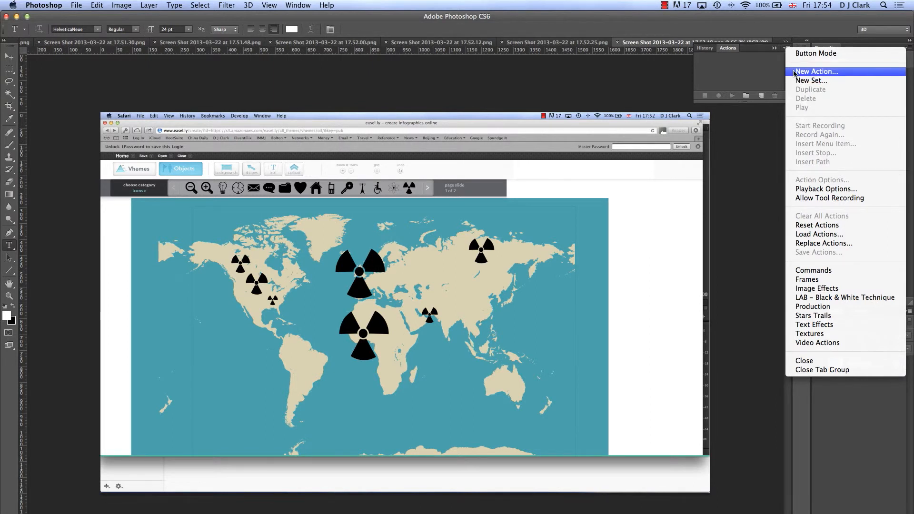
left_click(793, 71)
left_click(546, 257)
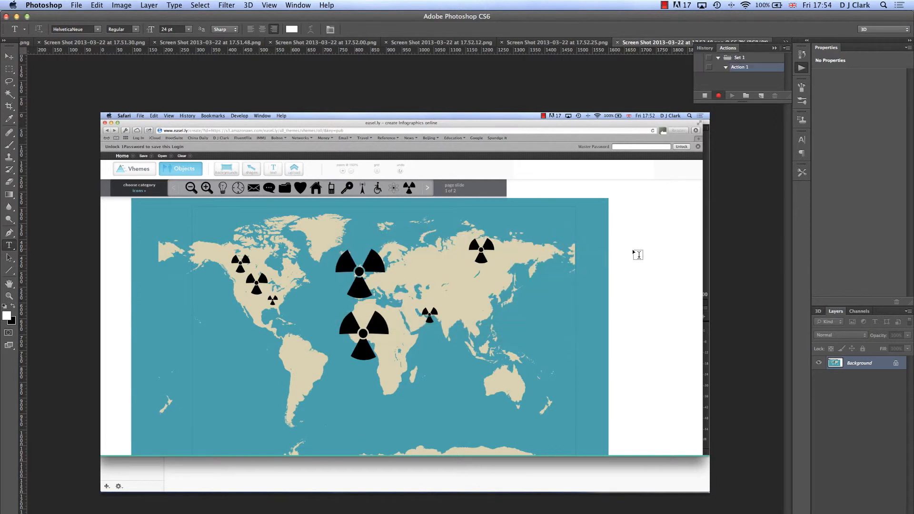
Set up the Crop tool with a custom size of 1920 px by 1080 px
left_click(9, 107)
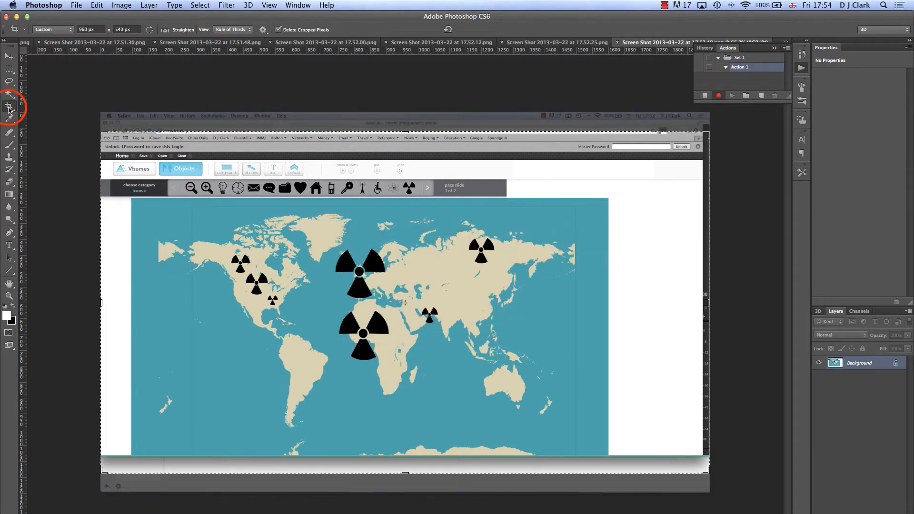
left_click(81, 30)
type("192")
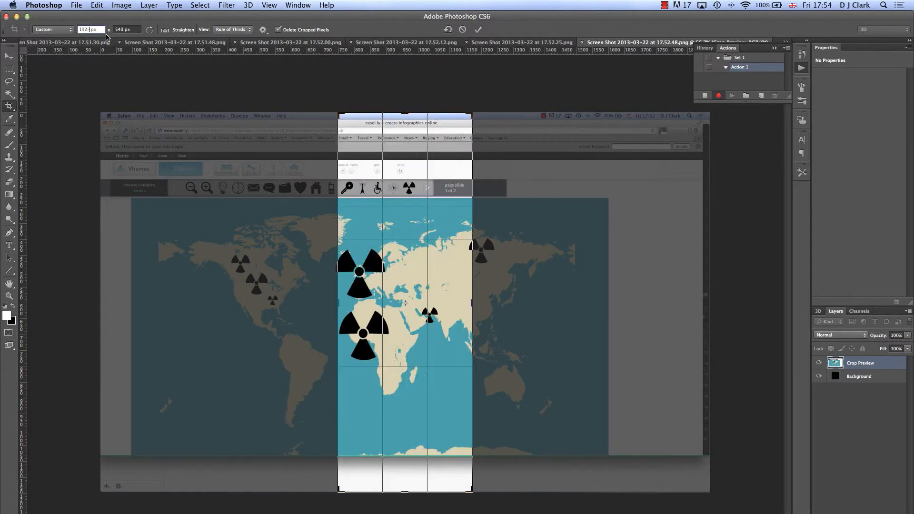
type("0")
left_click(119, 29)
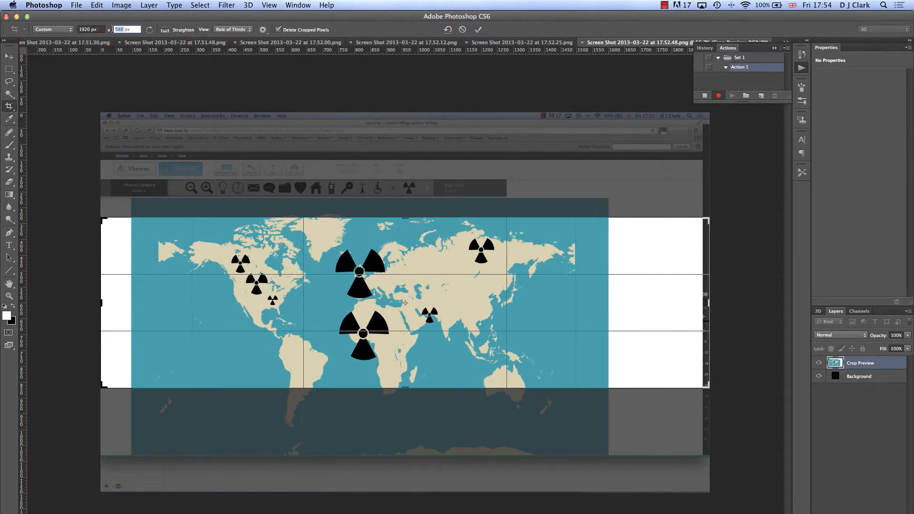
type("1080")
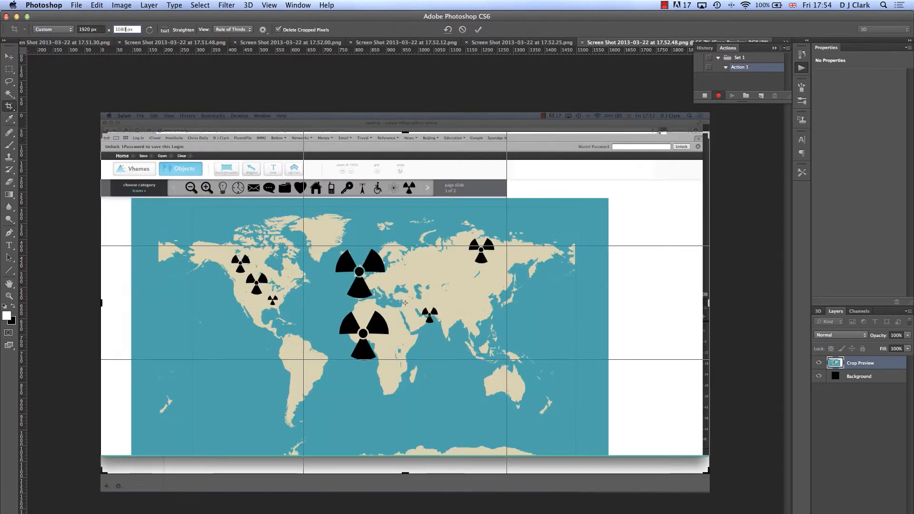
Tighten the crop frame around the world map so only the blue map area remains, and apply the crop
left_click(706, 136)
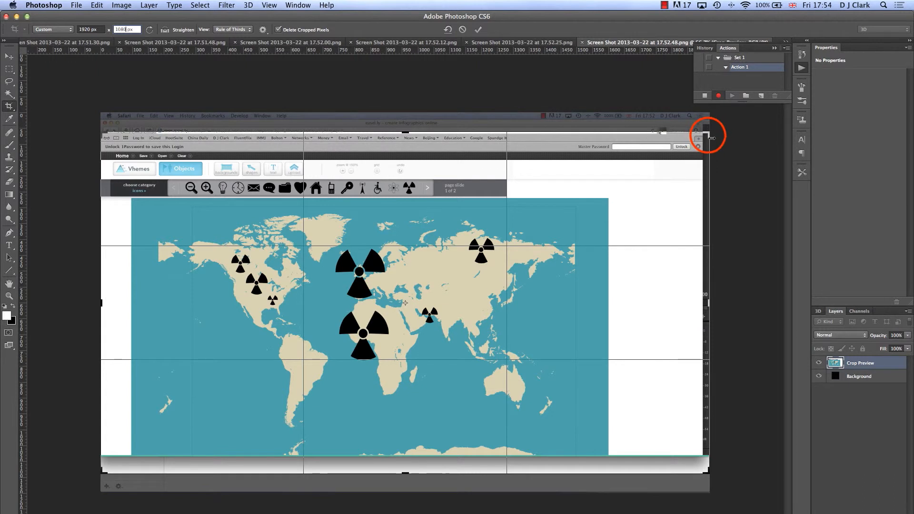
left_click_drag(707, 135, 625, 183)
left_click_drag(185, 424, 210, 410)
left_click_drag(318, 371, 304, 383)
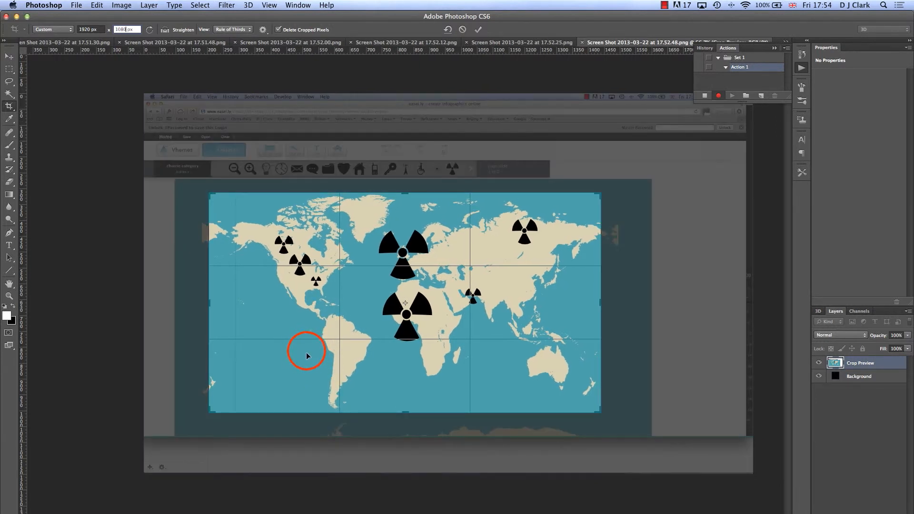
double_click(306, 352)
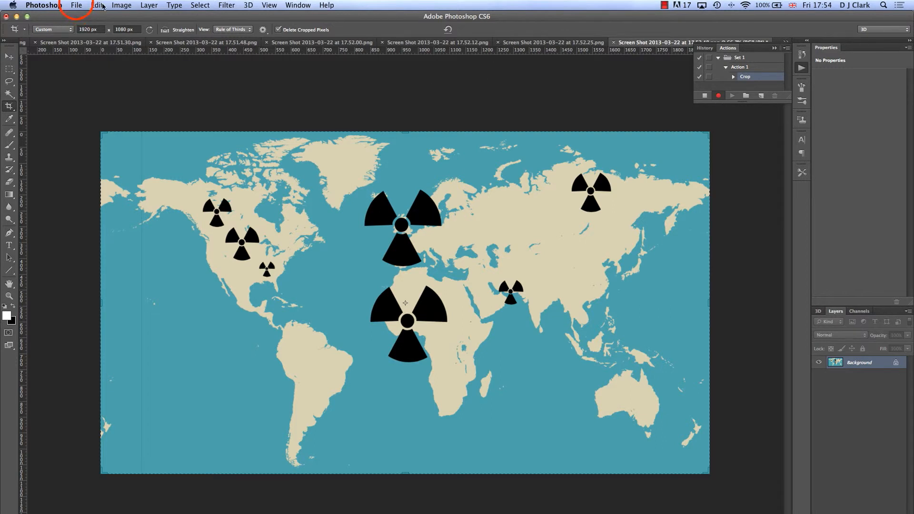
Save and close the cropped screenshot as part of the recorded action, and stop recording
left_click(76, 5)
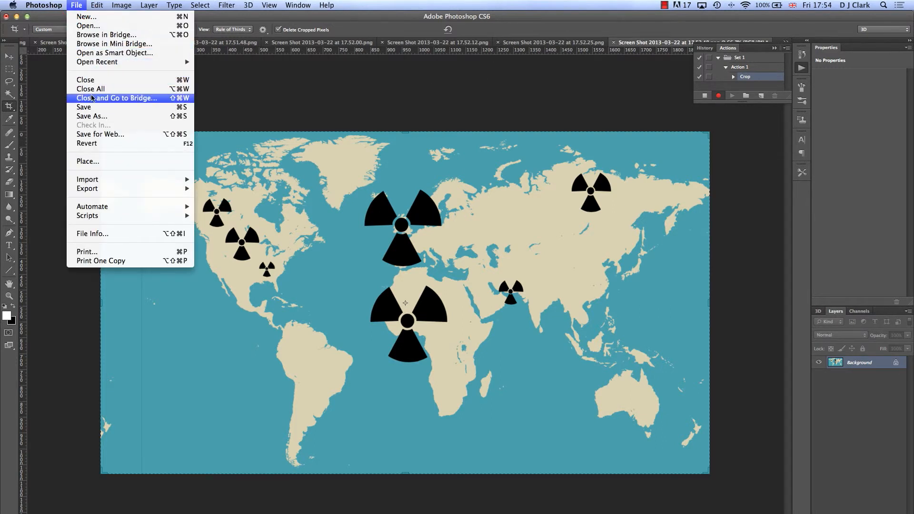
left_click(84, 107)
left_click(77, 6)
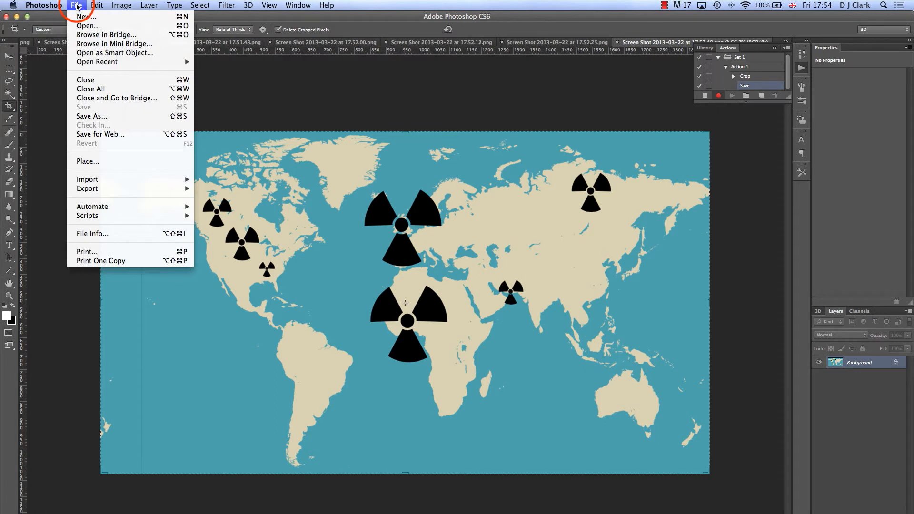
left_click(91, 79)
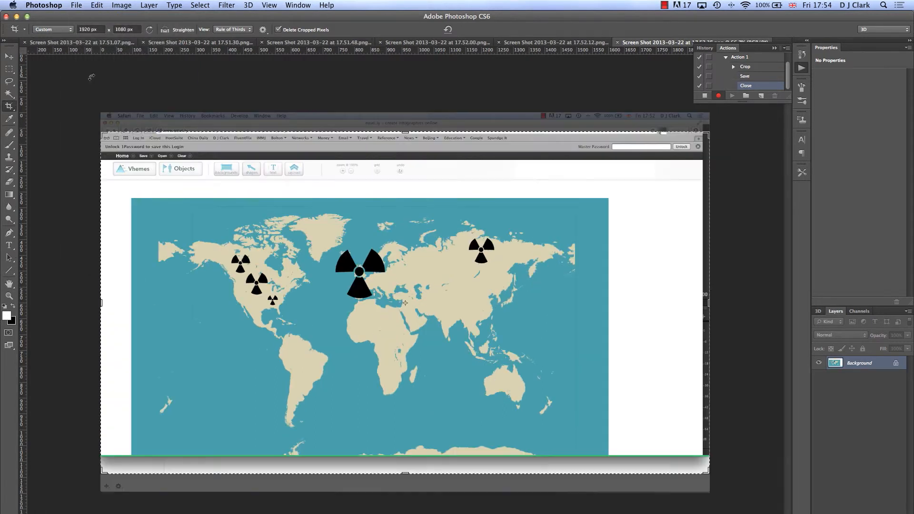
left_click(705, 95)
Play Action 1 on each of the six remaining open screenshots to crop, save and close them
left_click(745, 66)
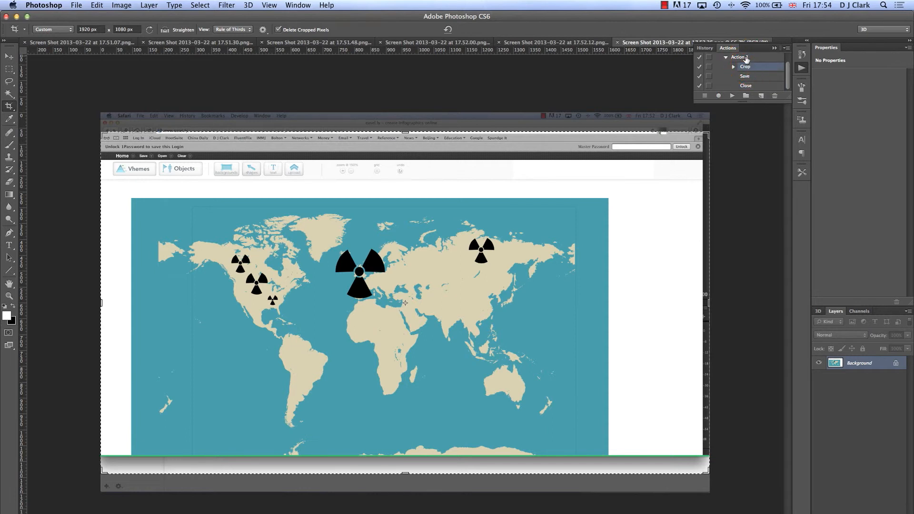
left_click(732, 95)
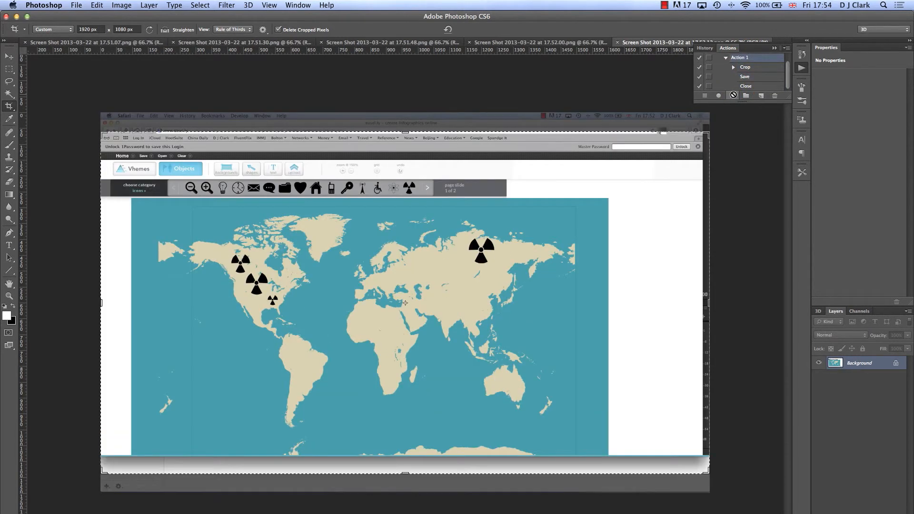
left_click(733, 95)
left_click(733, 96)
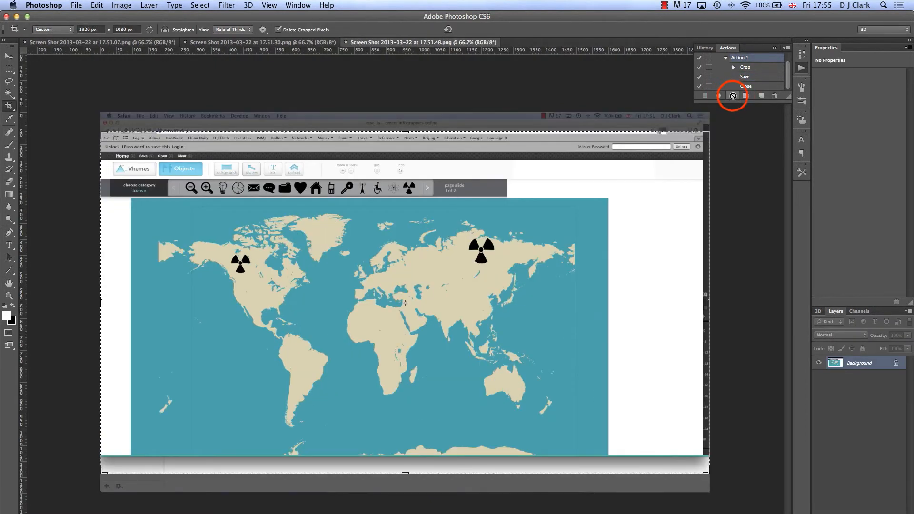
left_click(733, 96)
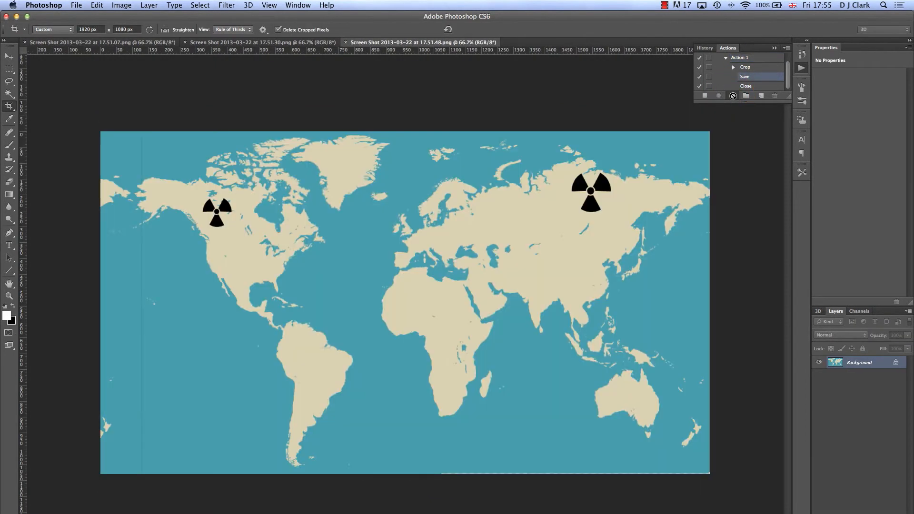
left_click(733, 96)
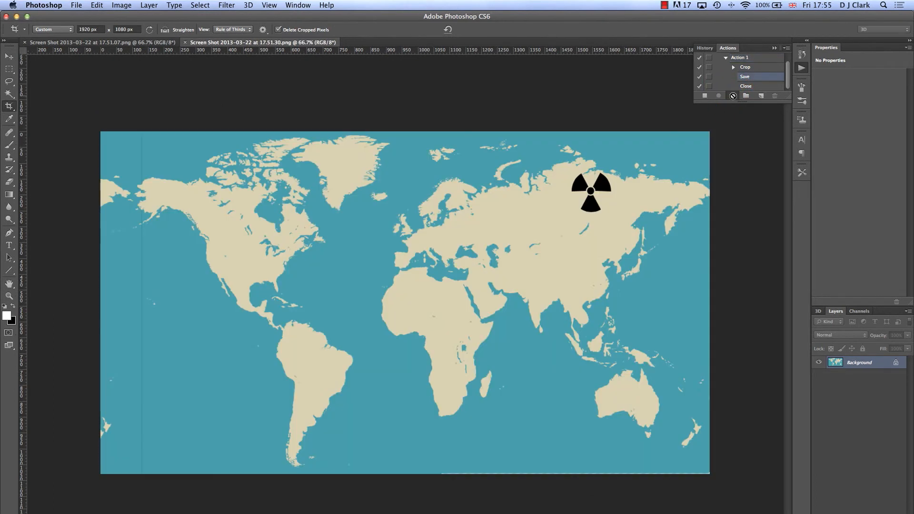
left_click(733, 95)
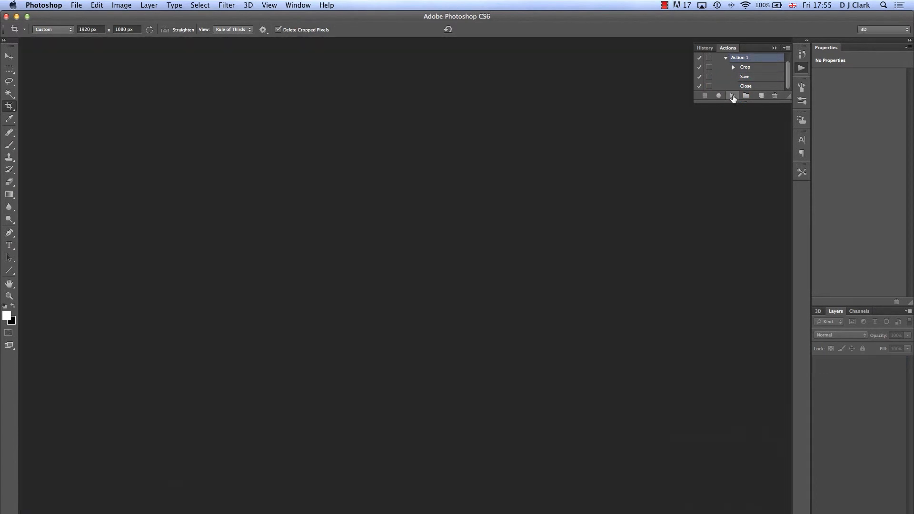
Switch to Premiere Pro and import the seven Desktop screenshots from 17.51.07 through 17.52.48 into the project
key("ctrl+Up")
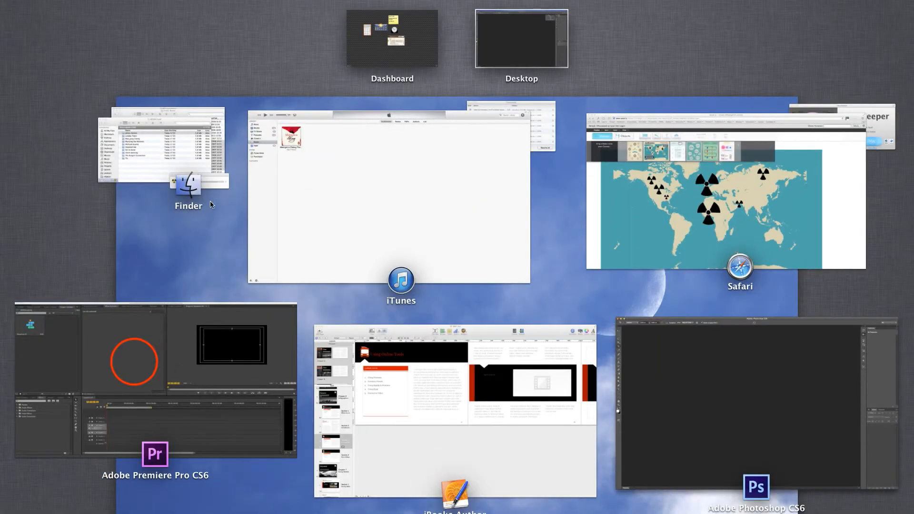
left_click(134, 364)
double_click(36, 151)
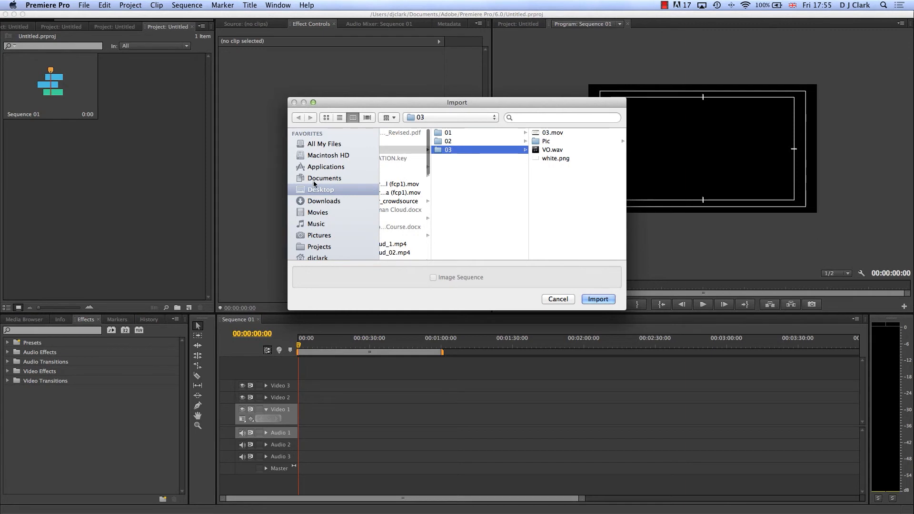
scroll(404, 194, "left", 3)
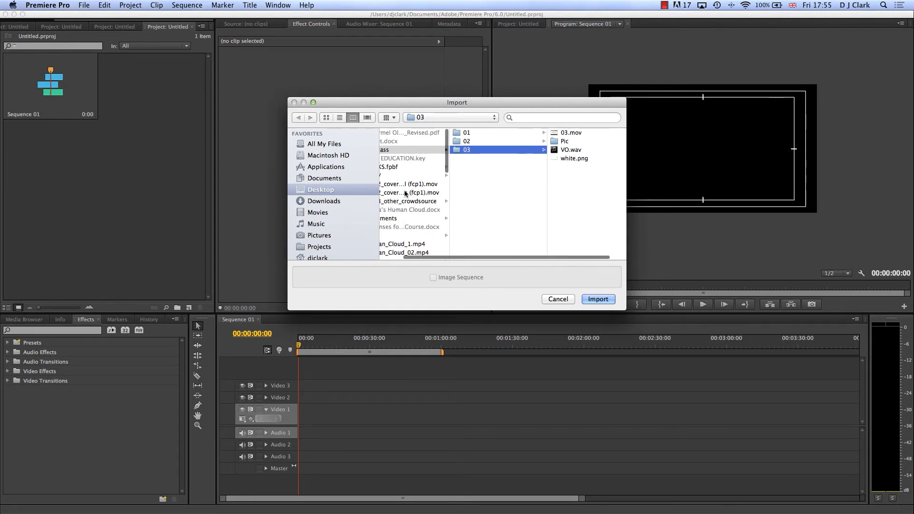
scroll(407, 195, "down", 5)
left_click(404, 194)
left_click(406, 179)
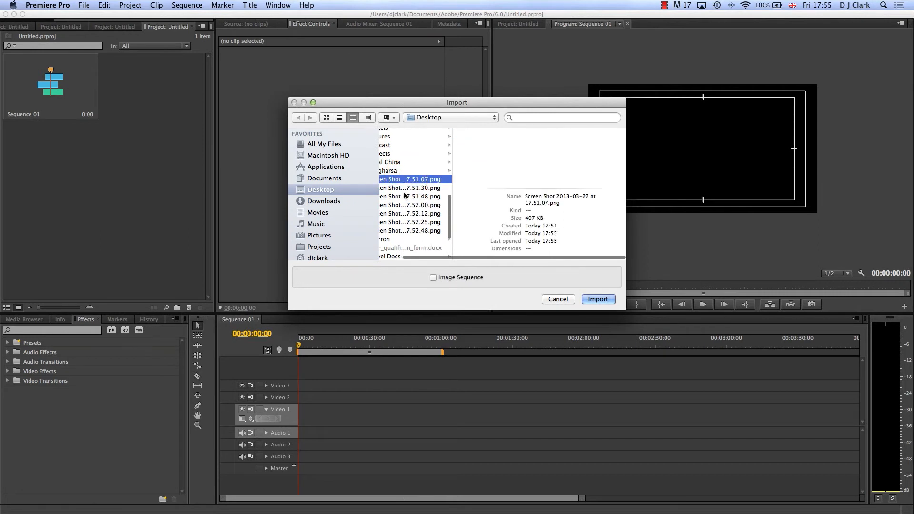
left_click(402, 230, "shift")
left_click(597, 299)
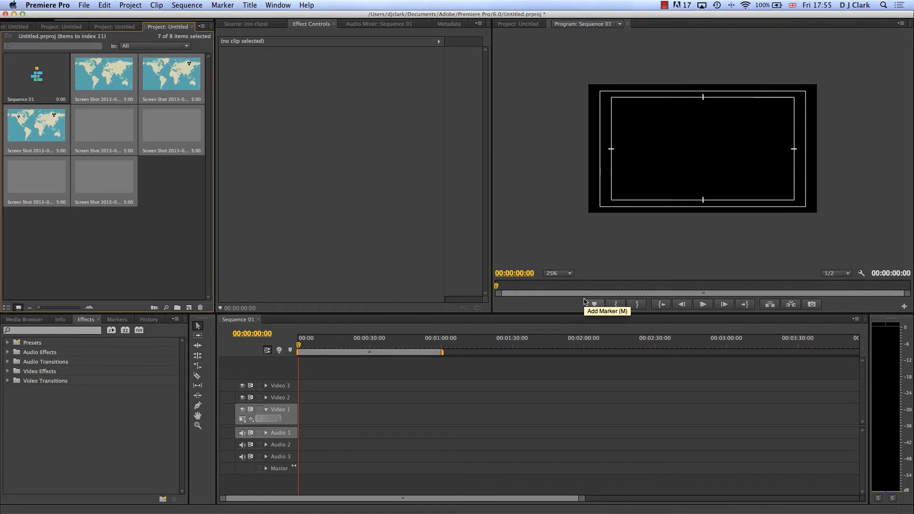
Place all seven imported screenshots in order on the Video 1 track, starting at the beginning of Sequence 01
left_click(106, 78)
left_click_drag(104, 76, 303, 408)
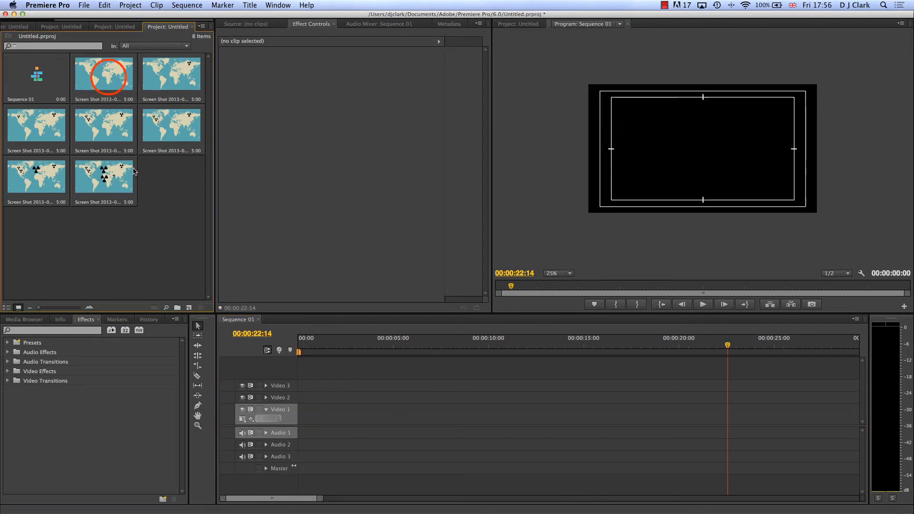
left_click(108, 76)
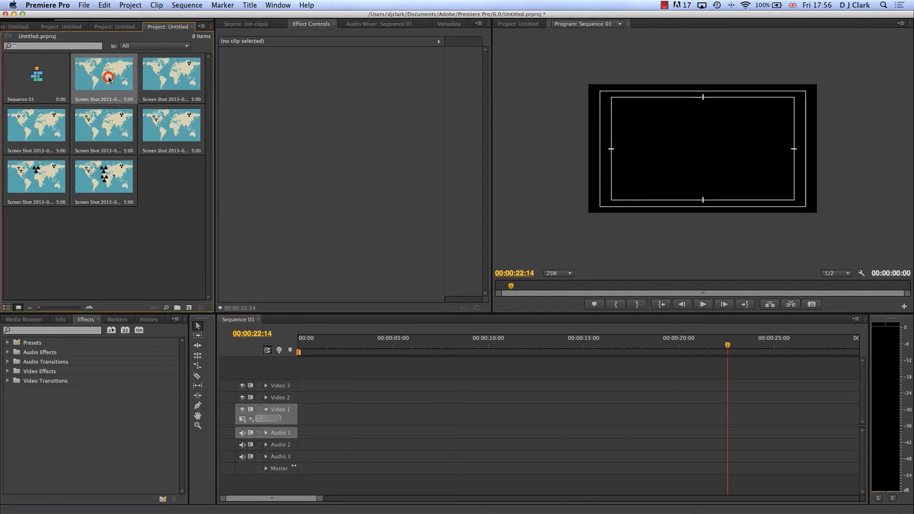
left_click(127, 189, "shift")
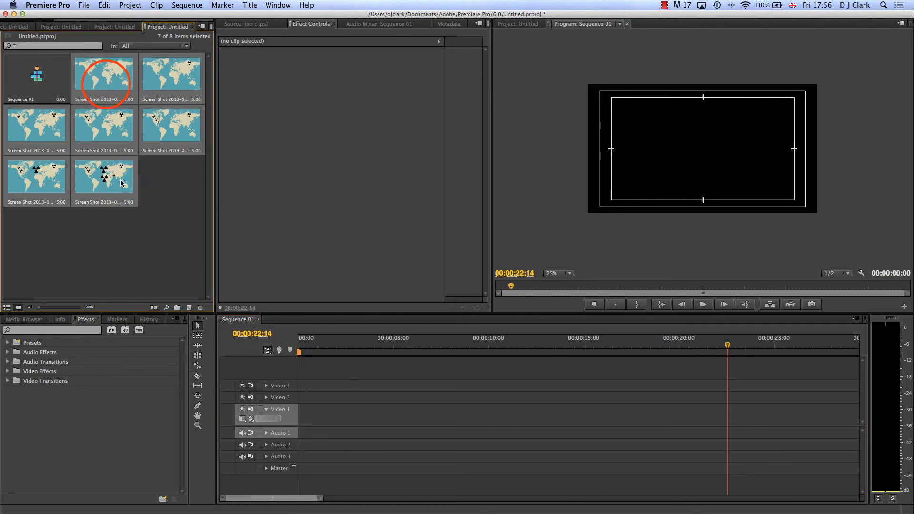
left_click_drag(105, 84, 310, 415)
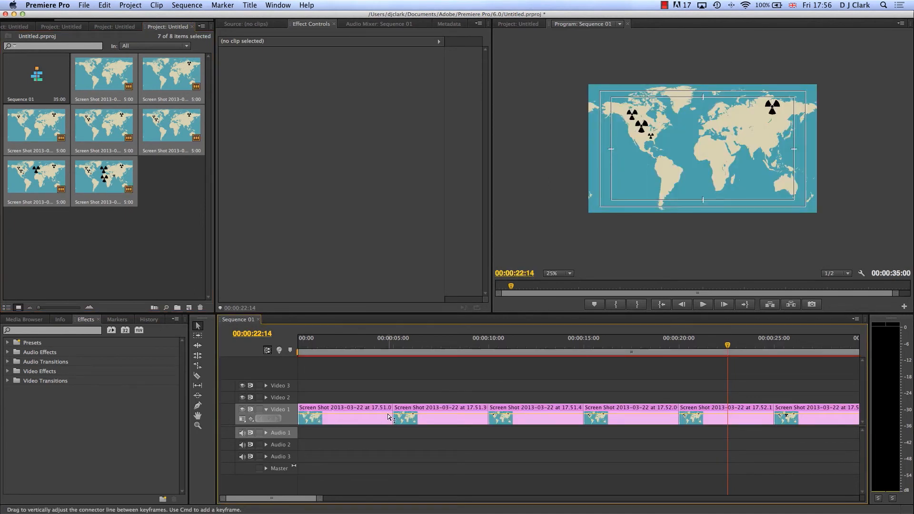
Set the Program monitor zoom to Fit and scrub the sequence from its start into the last screenshot
mouse_move(324, 352)
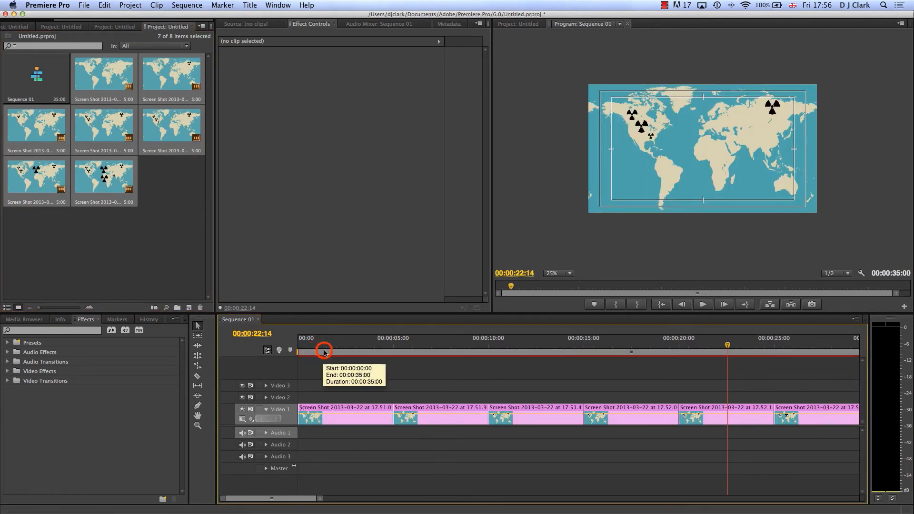
left_click_drag(324, 353, 299, 352)
left_click(569, 273)
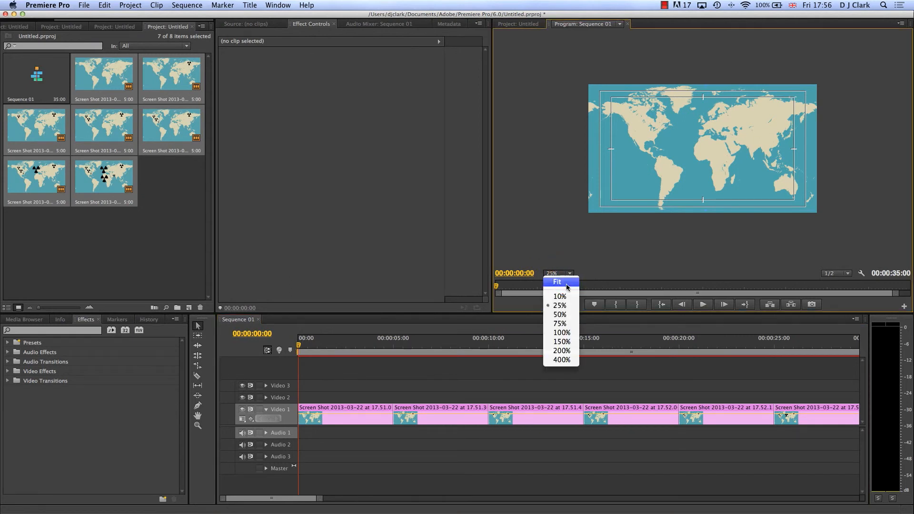
left_click(557, 282)
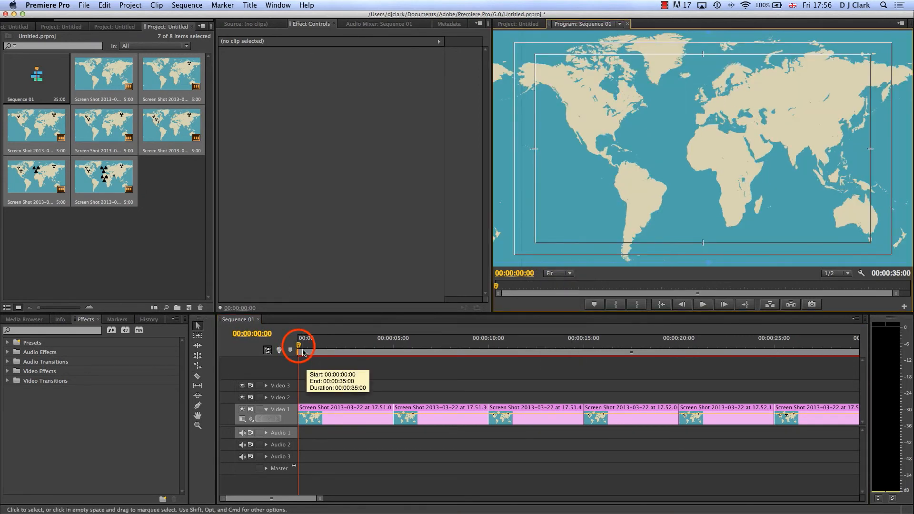
left_click_drag(298, 346, 772, 362)
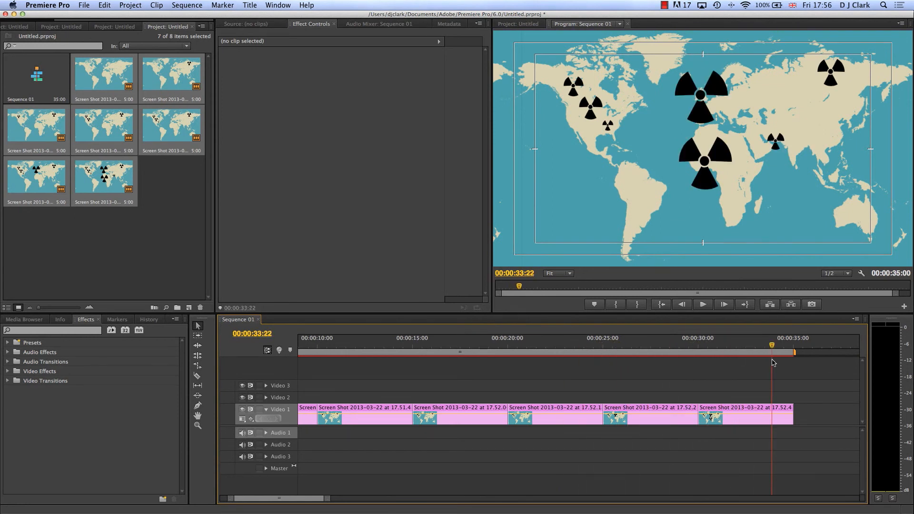